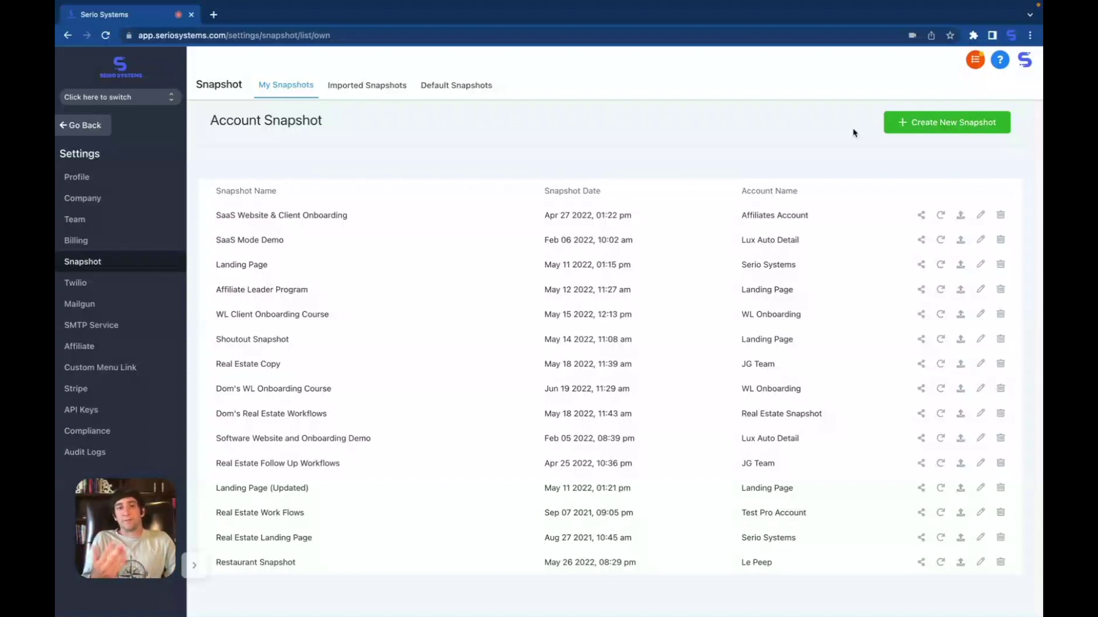
- Try to create an account snapshot named Real Estate Snapshot based on the Real Estate Agent account
left_click(926, 123)
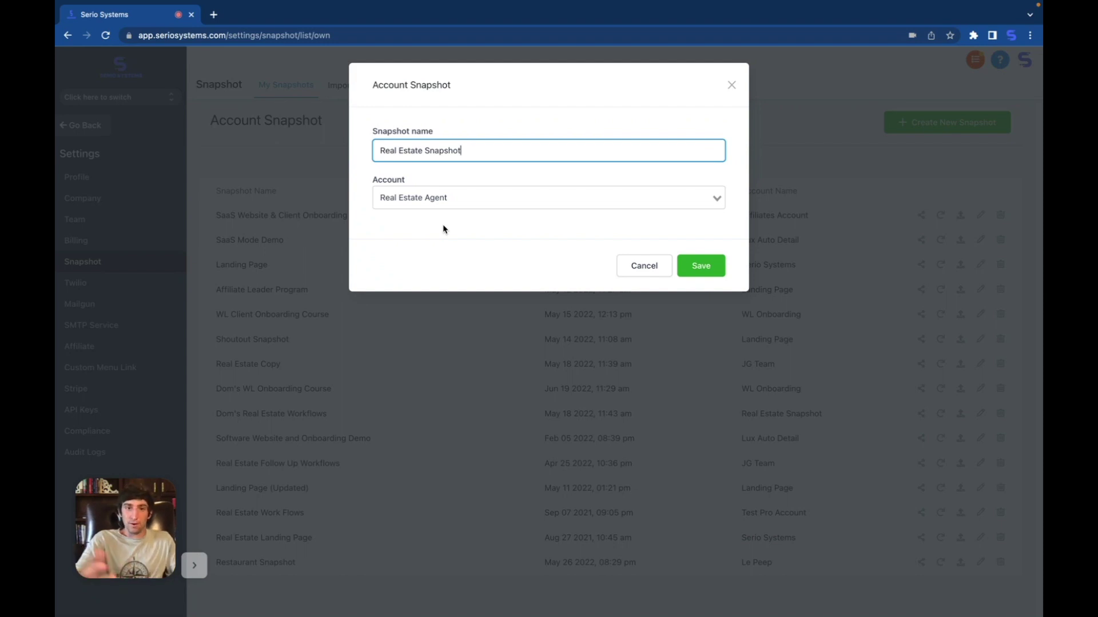
left_click(702, 266)
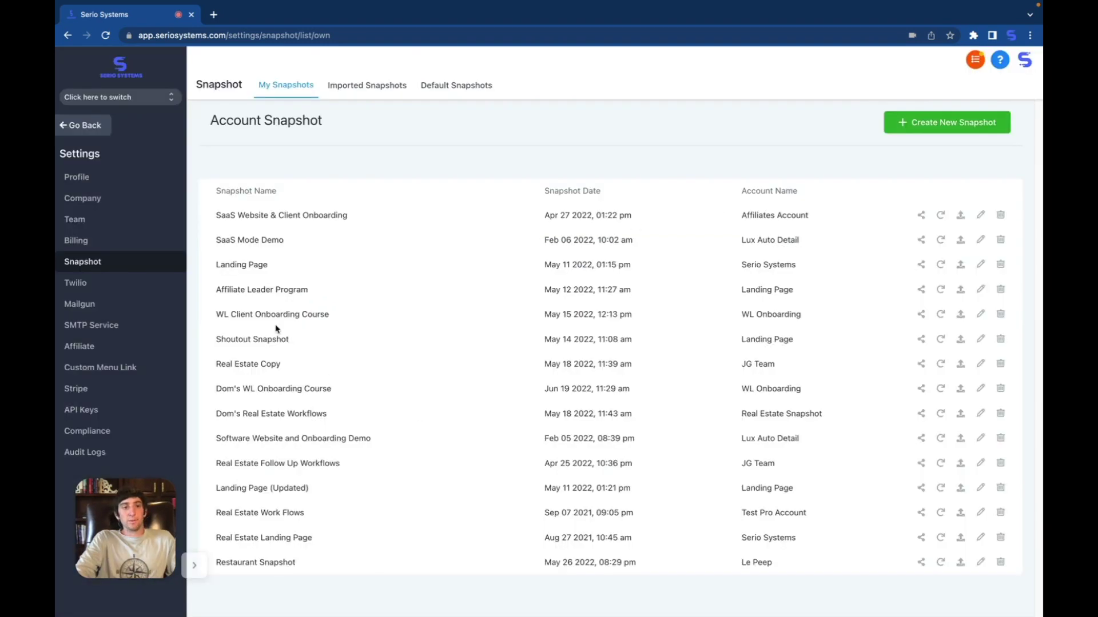
- Start adding a regular account from the agency's accounts list, using the Blank Snapshot template
left_click(80, 127)
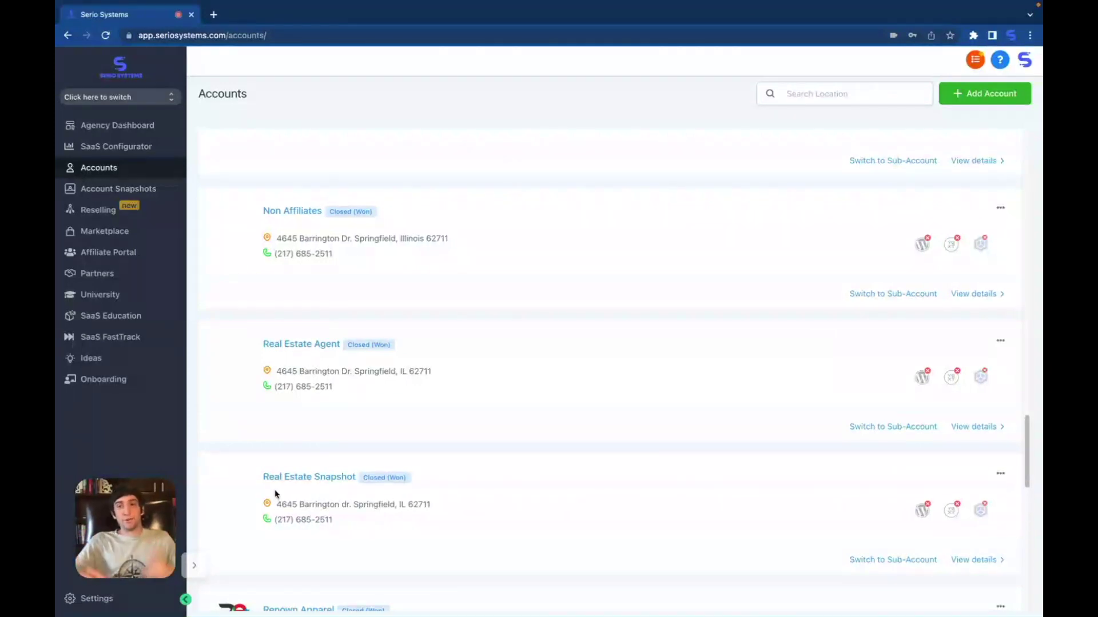
left_click(975, 95)
mouse_move(520, 179)
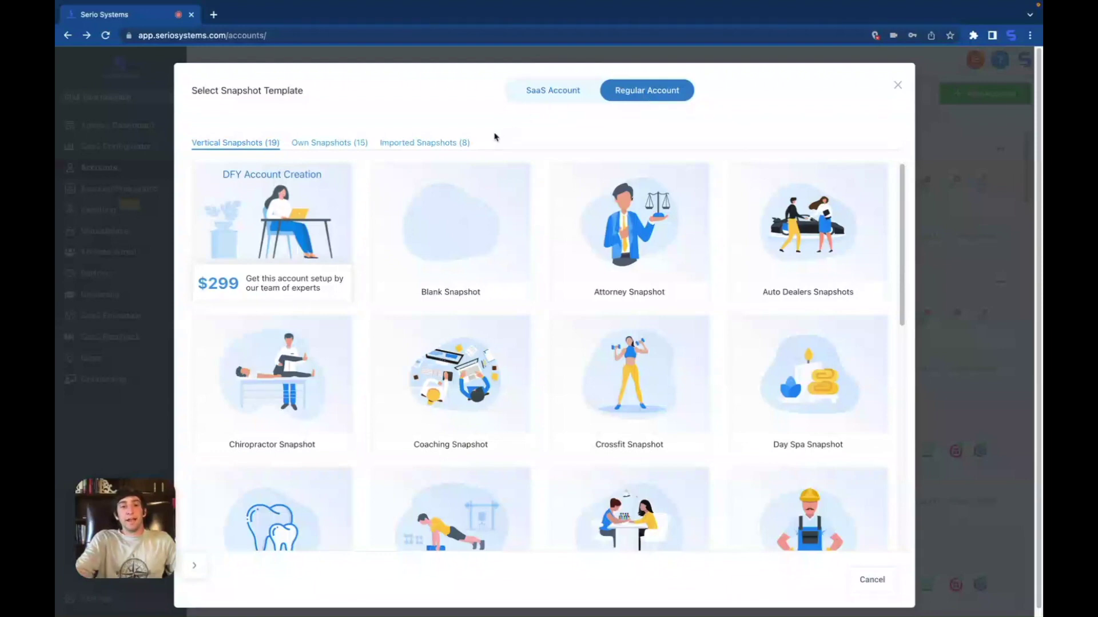
mouse_move(454, 199)
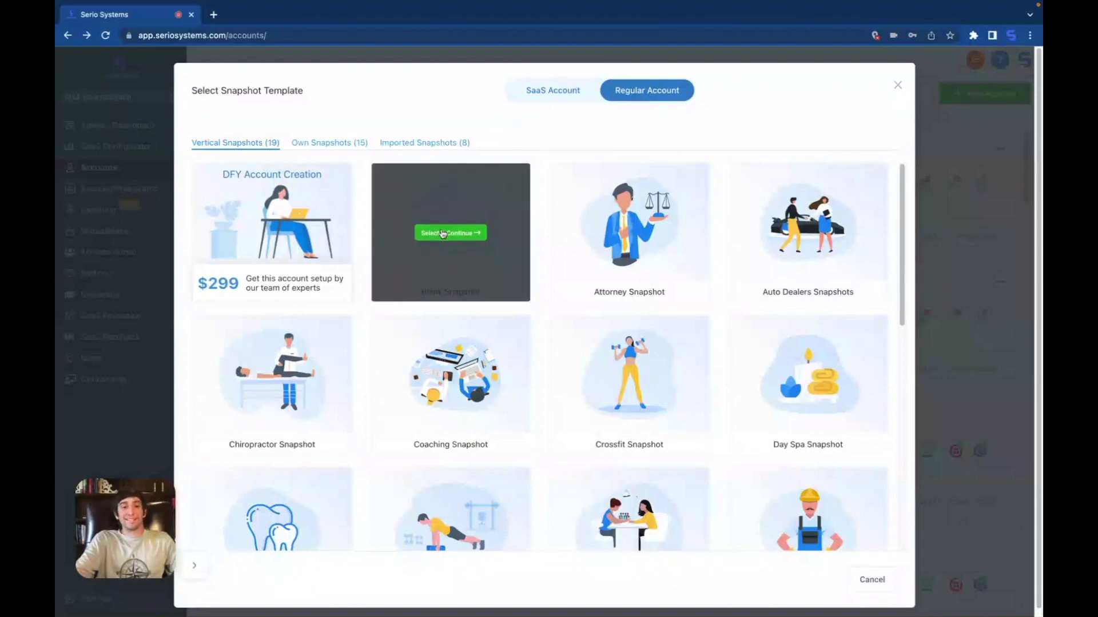
left_click(332, 143)
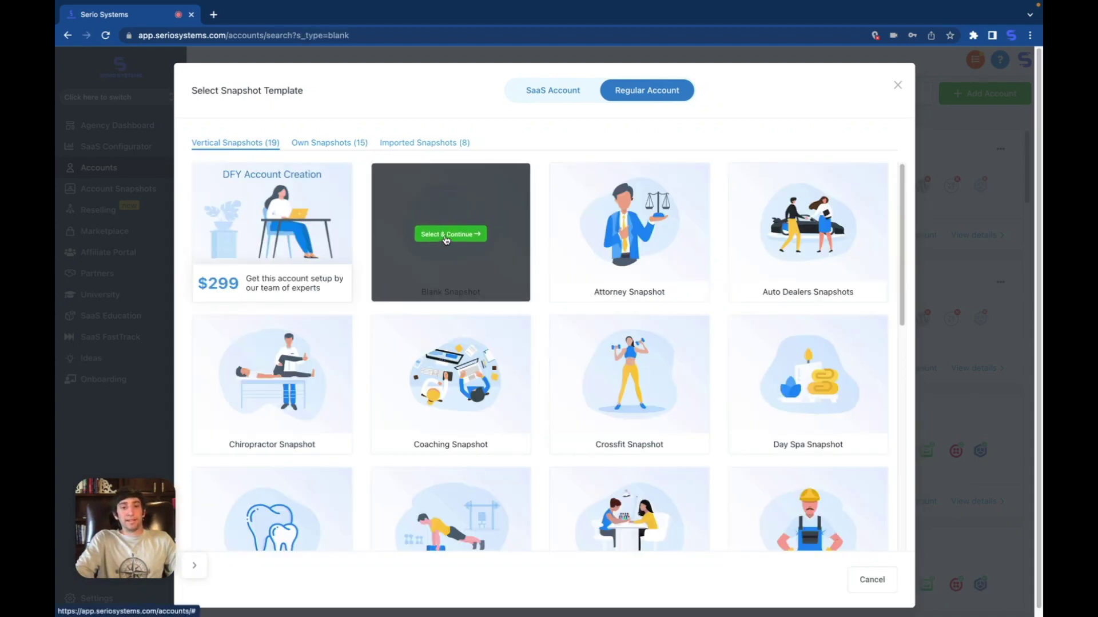
left_click(447, 235)
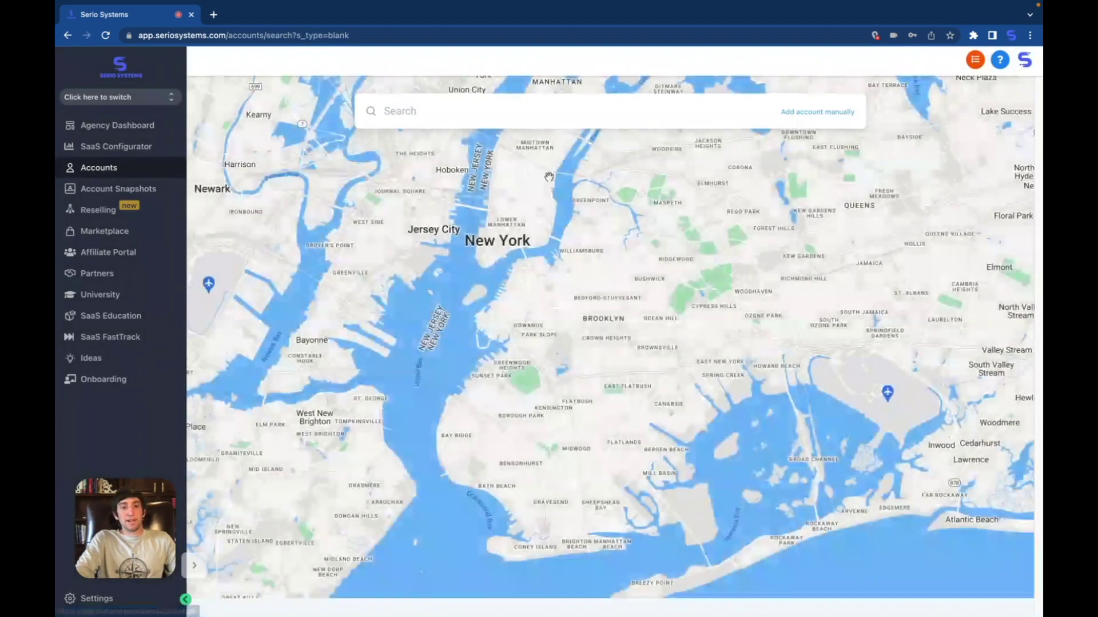
- Open the manual account form, review its account and general info fields, and go back to the accounts list
left_click(813, 116)
scroll(374, 361, "down", 2)
scroll(375, 361, "up", 2)
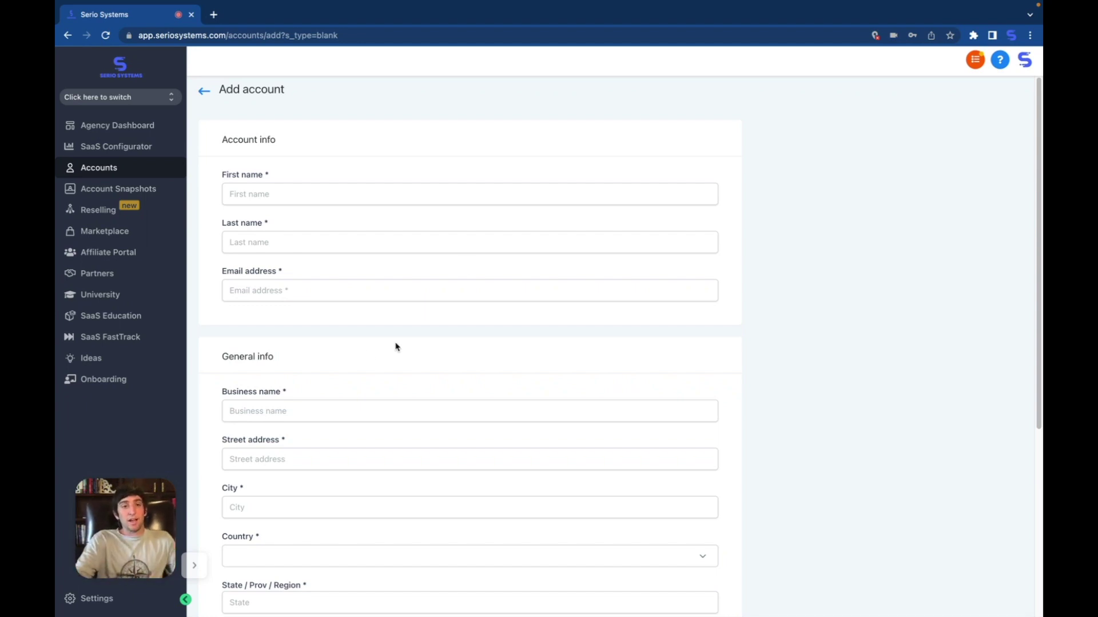
scroll(531, 348, "down", 1)
scroll(532, 348, "up", 1)
key("alt+Left")
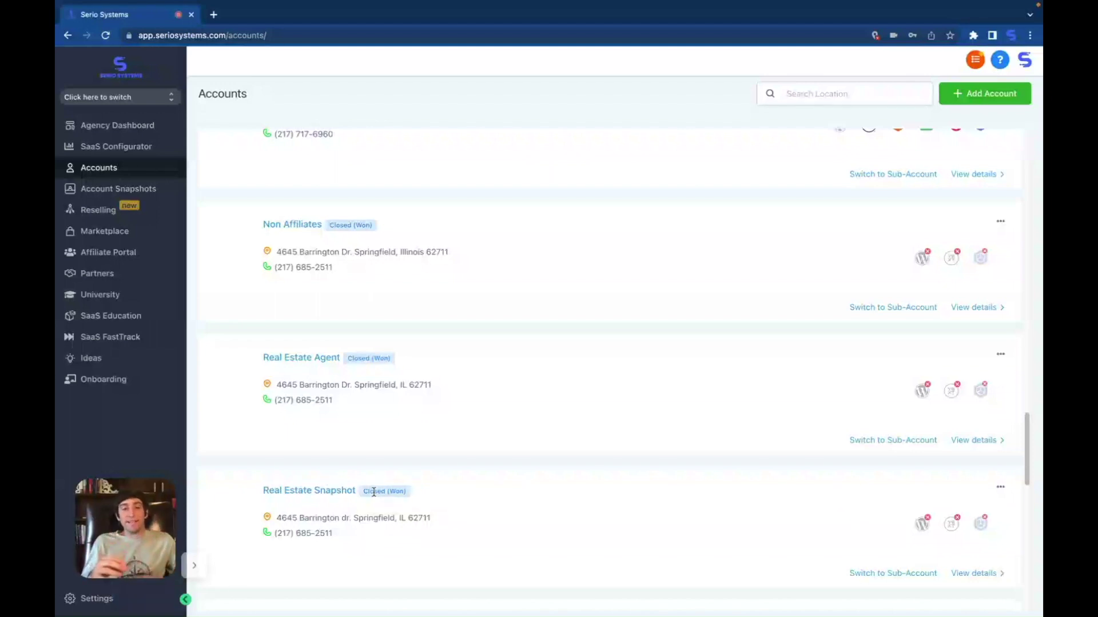
- Start loading the own snapshot Real Estate Work Flows into the Real Estate Snapshot account and continue to the asset selection
left_click(963, 574)
left_click(1006, 100)
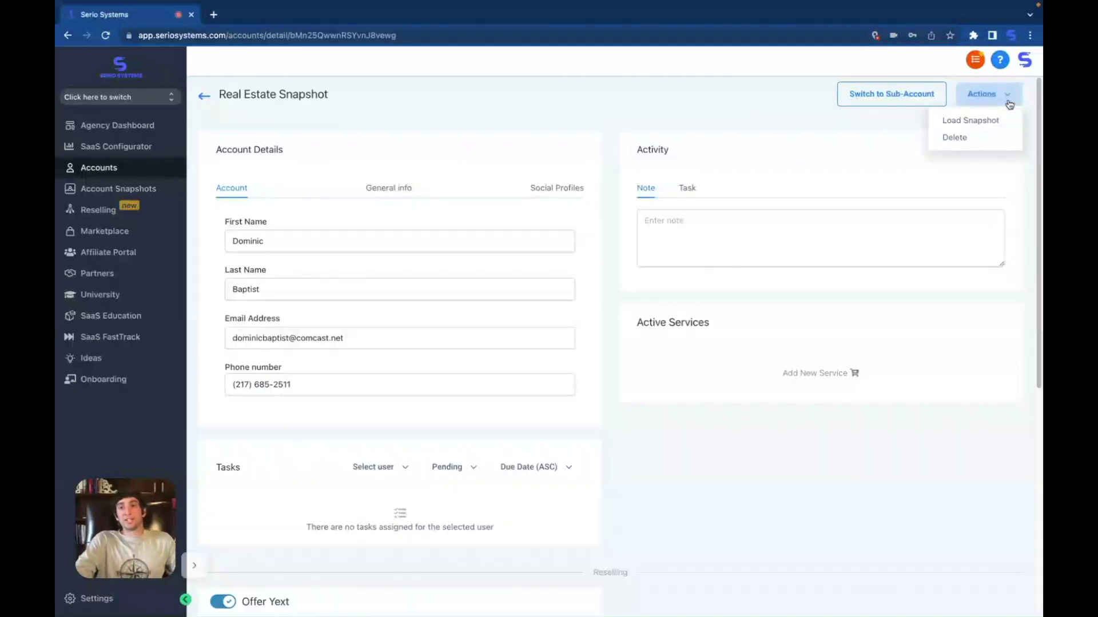
left_click(962, 121)
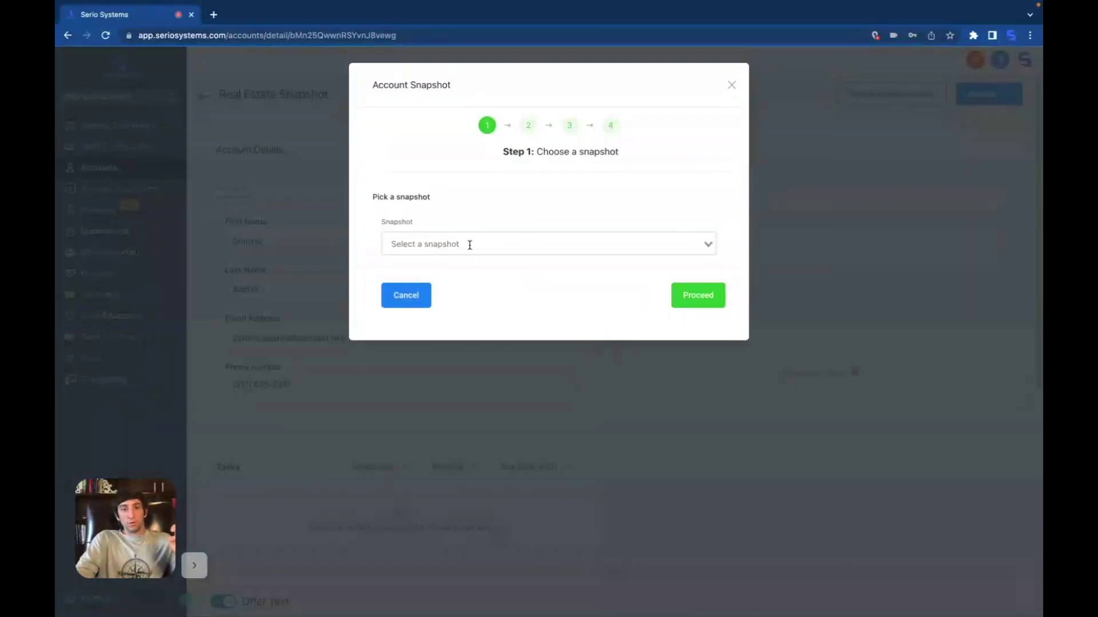
left_click(469, 245)
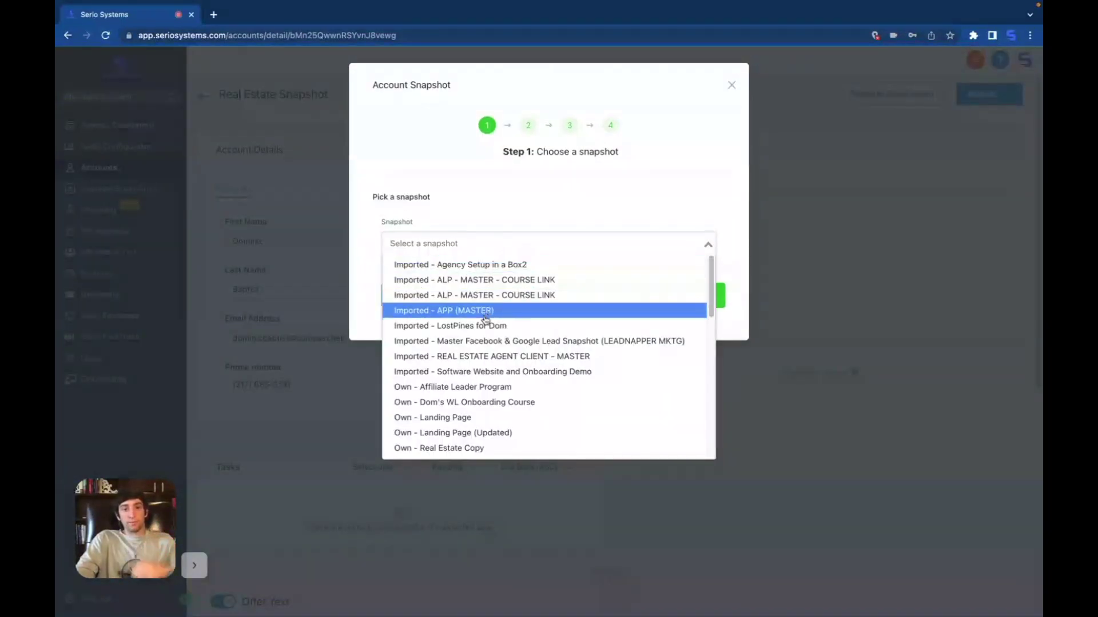
scroll(432, 375, "down", 3)
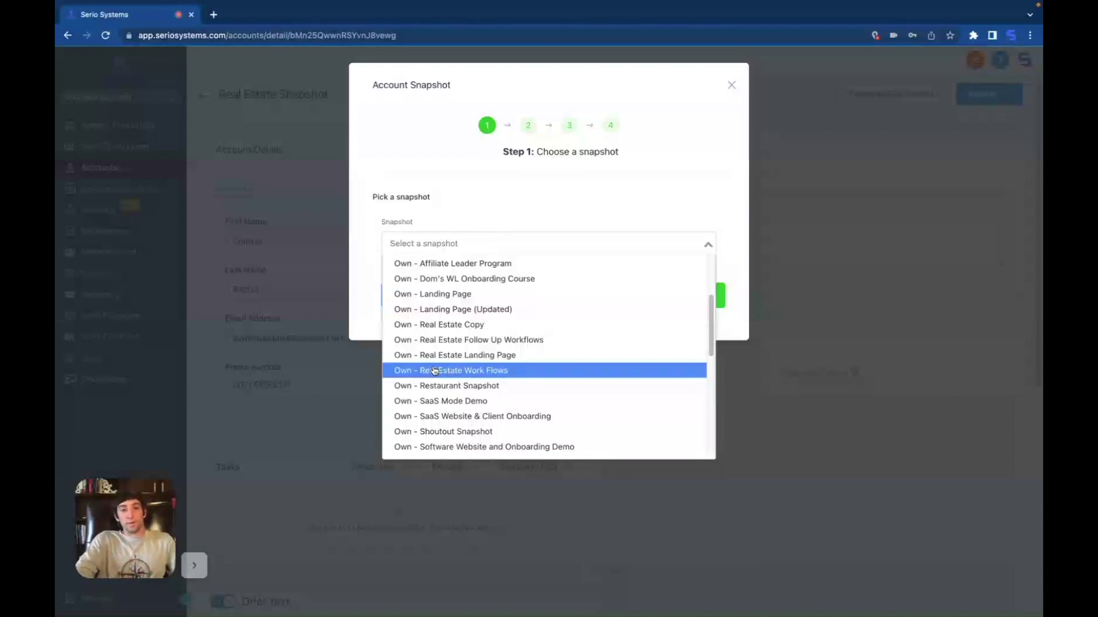
left_click(455, 371)
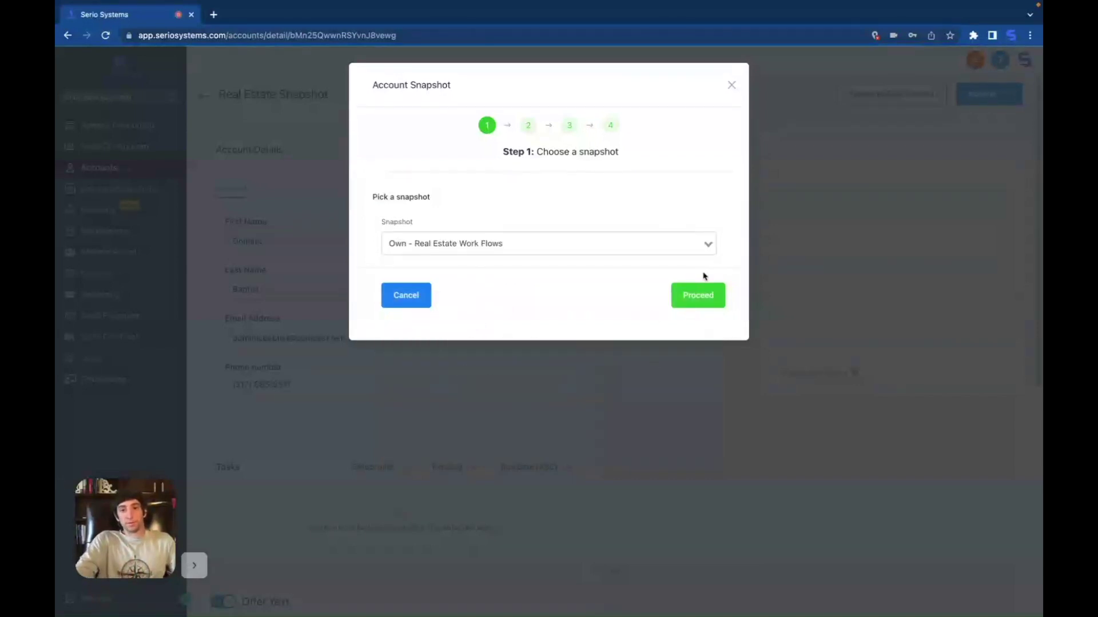
left_click(701, 295)
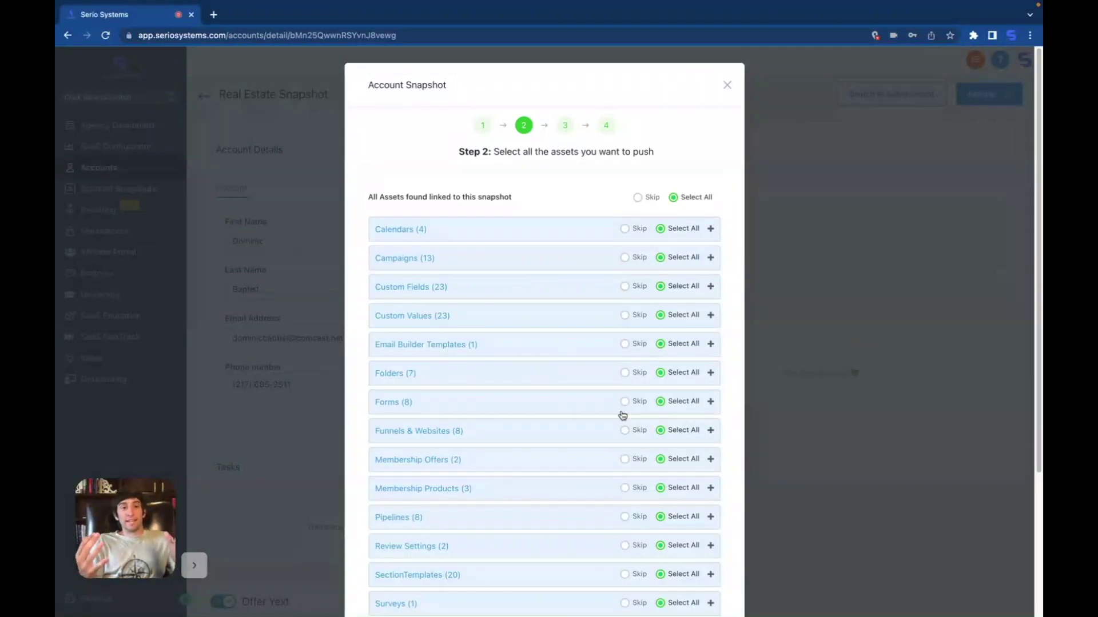
- Review the asset categories linked to the snapshot and set all of them to Skip
scroll(624, 367, "down", 2)
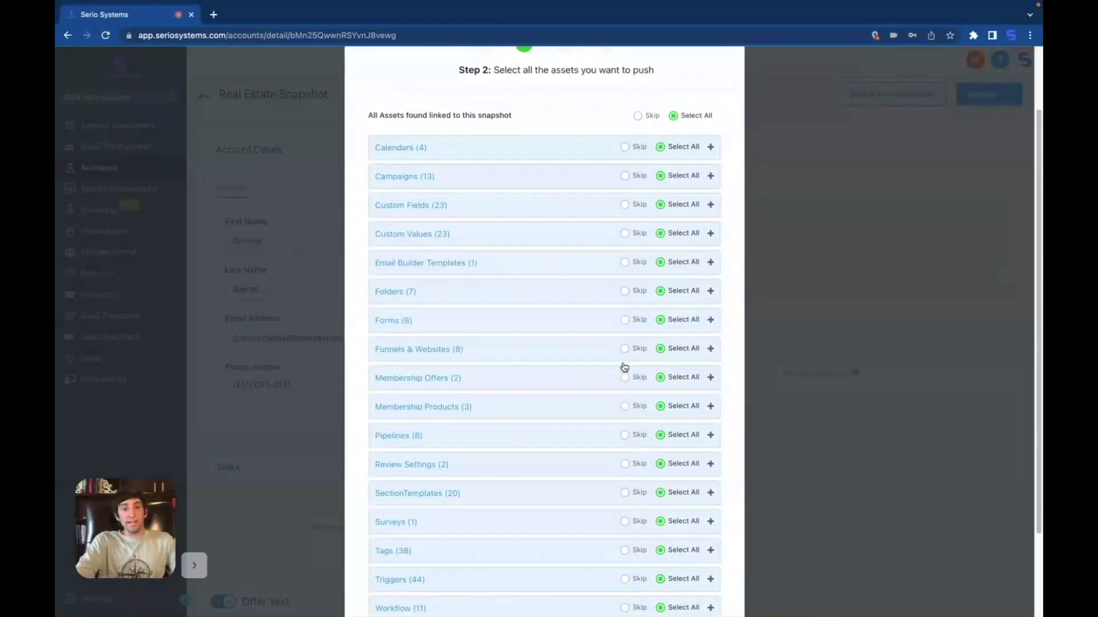
scroll(624, 367, "down", 4)
scroll(638, 319, "up", 6)
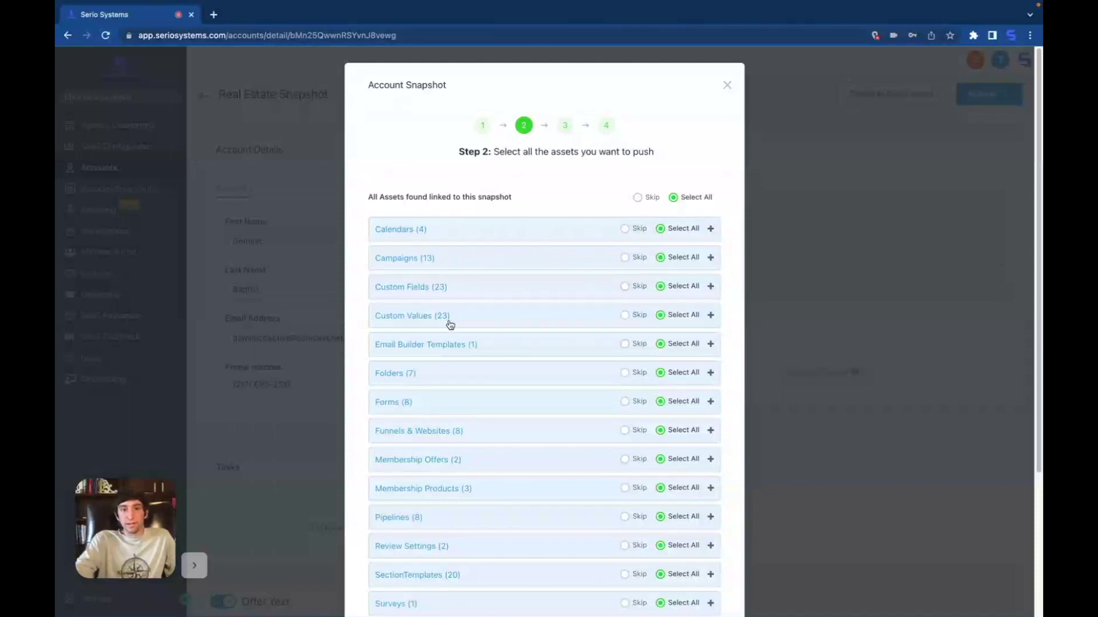
scroll(461, 339, "down", 1)
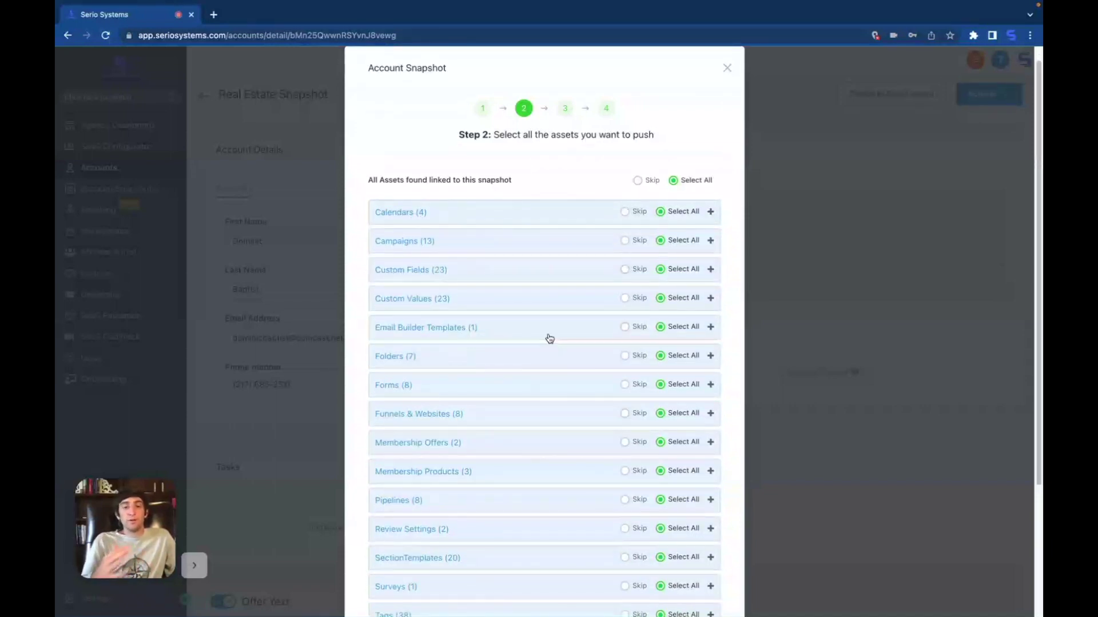
left_click(637, 181)
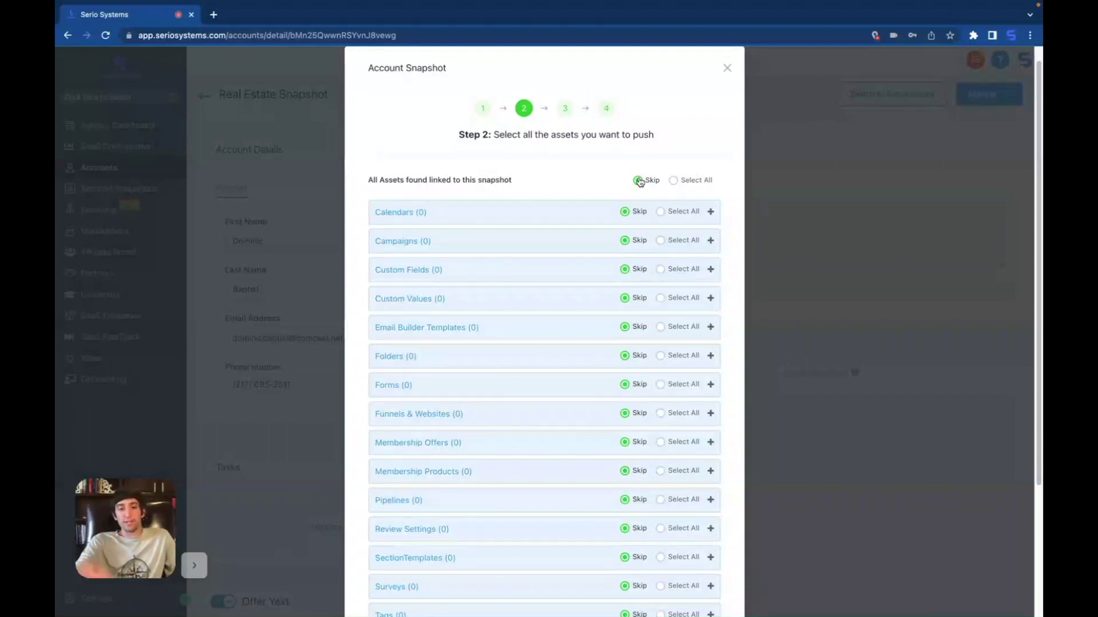
scroll(542, 286, "down", 1)
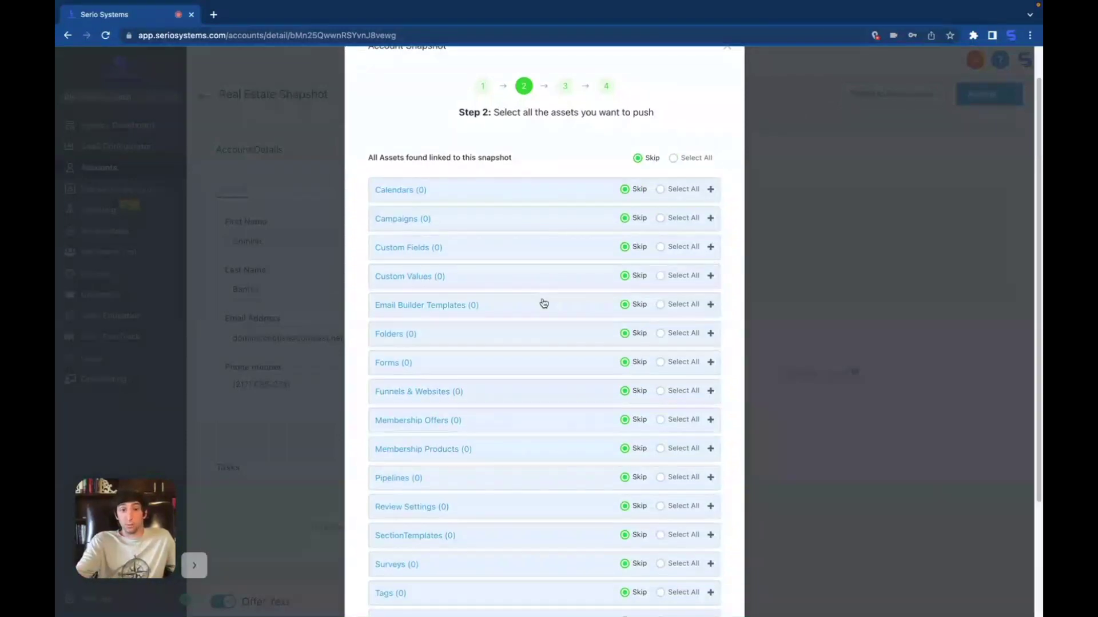
scroll(543, 303, "down", 5)
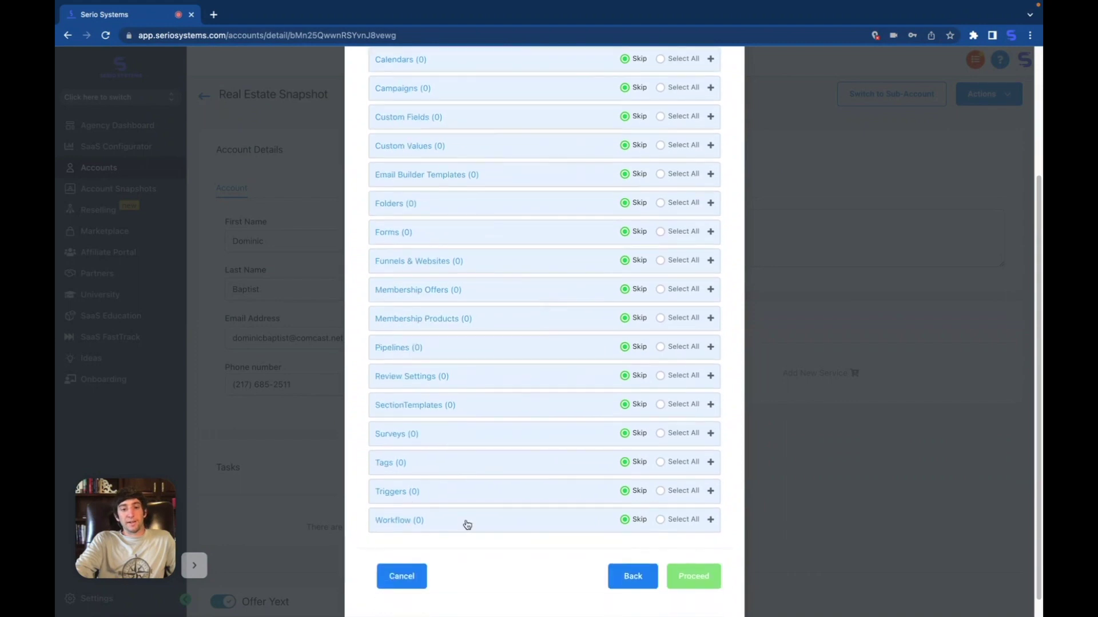
- Select the workflows Bi-Monthly Newsletter Drip, Buyer List Follow Up Campaign, Buyer List Notification and Seller Lead Follow Up Campaign for the push
left_click(404, 523)
scroll(503, 510, "down", 10)
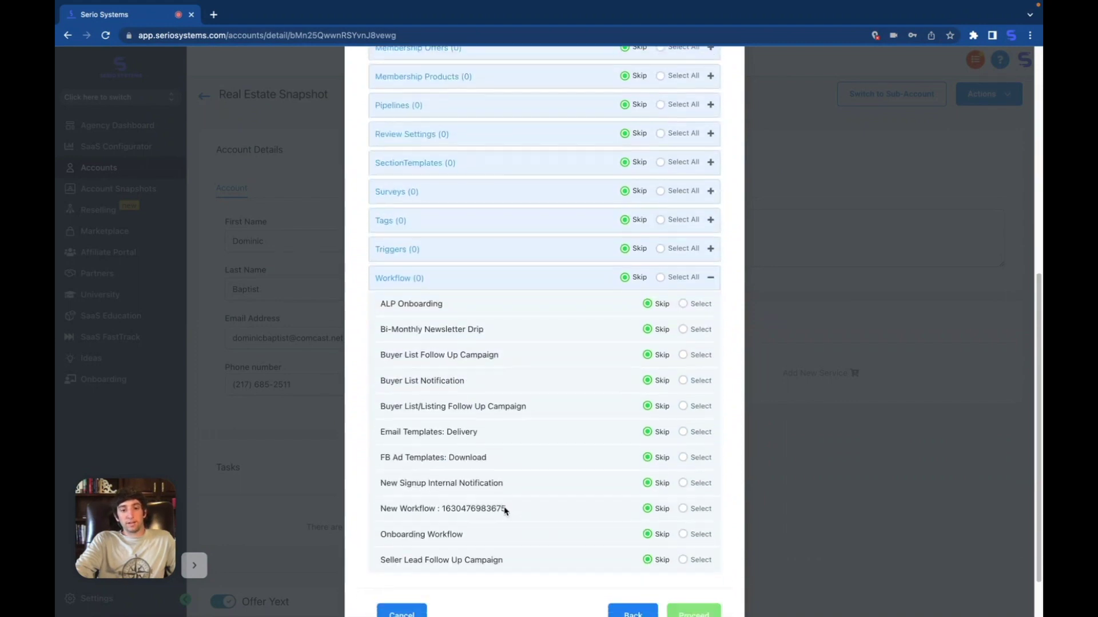
left_click(683, 321)
left_click(683, 347)
left_click(683, 372)
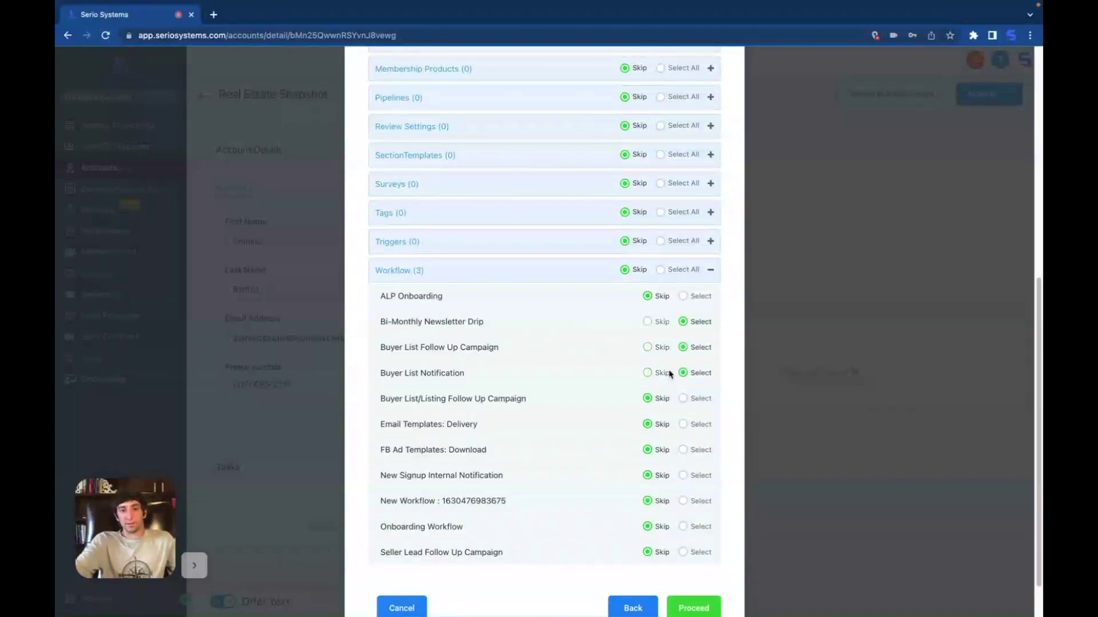
left_click(683, 552)
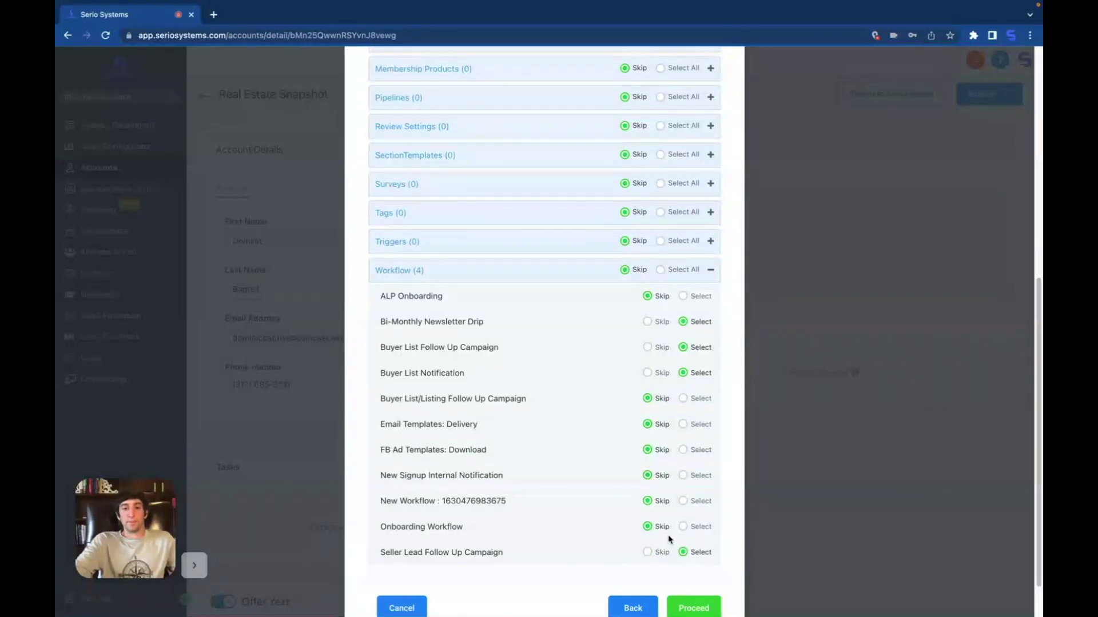
- Proceed with the selected workflows through the conflict check, keeping Skip All for conflicts
scroll(671, 542, "down", 1)
left_click(689, 587)
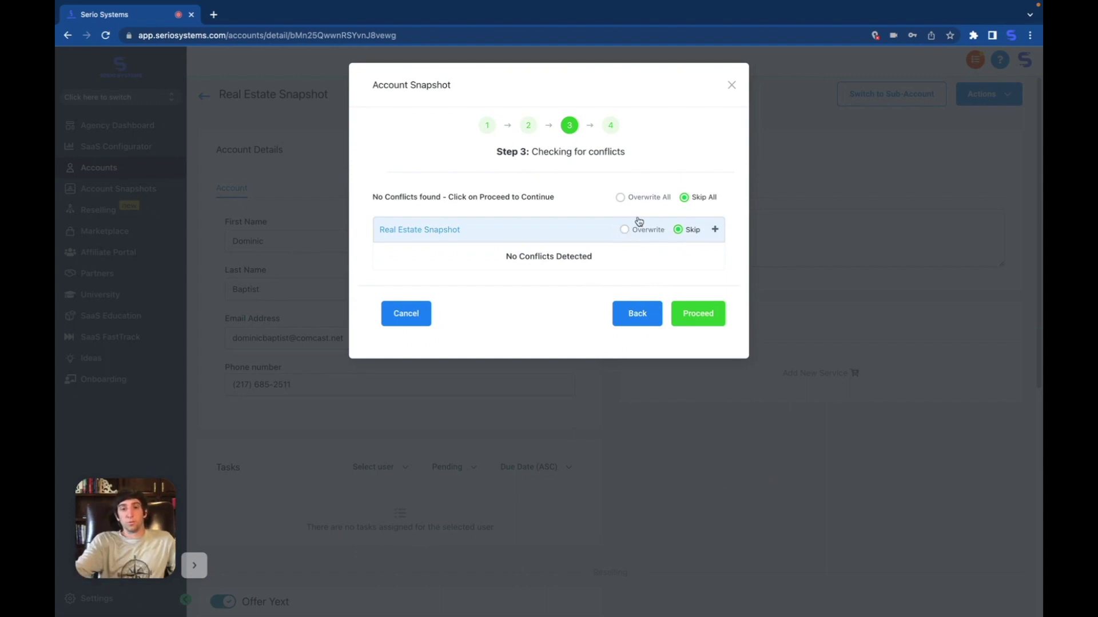
left_click(699, 314)
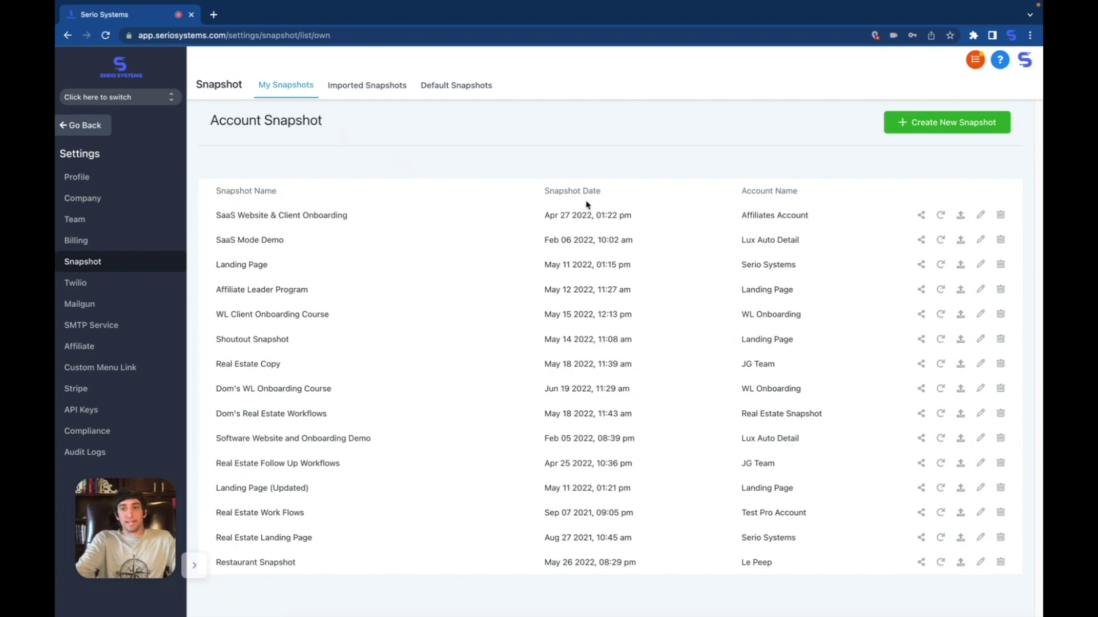
- Open the new snapshot form to view its name and account fields, and close it without saving
left_click(902, 121)
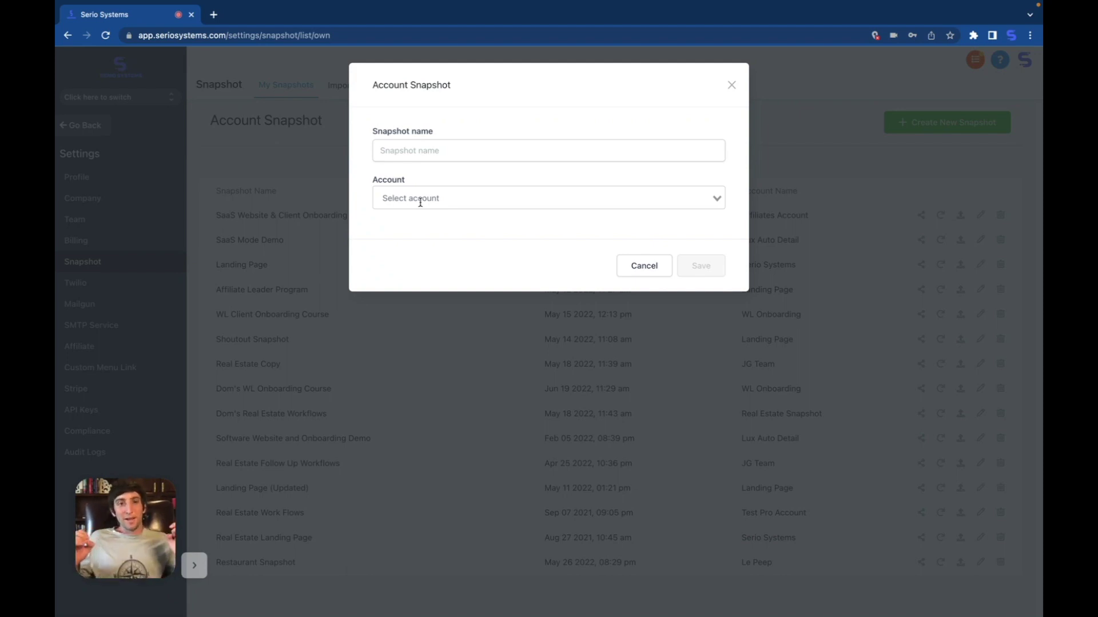
key("Escape")
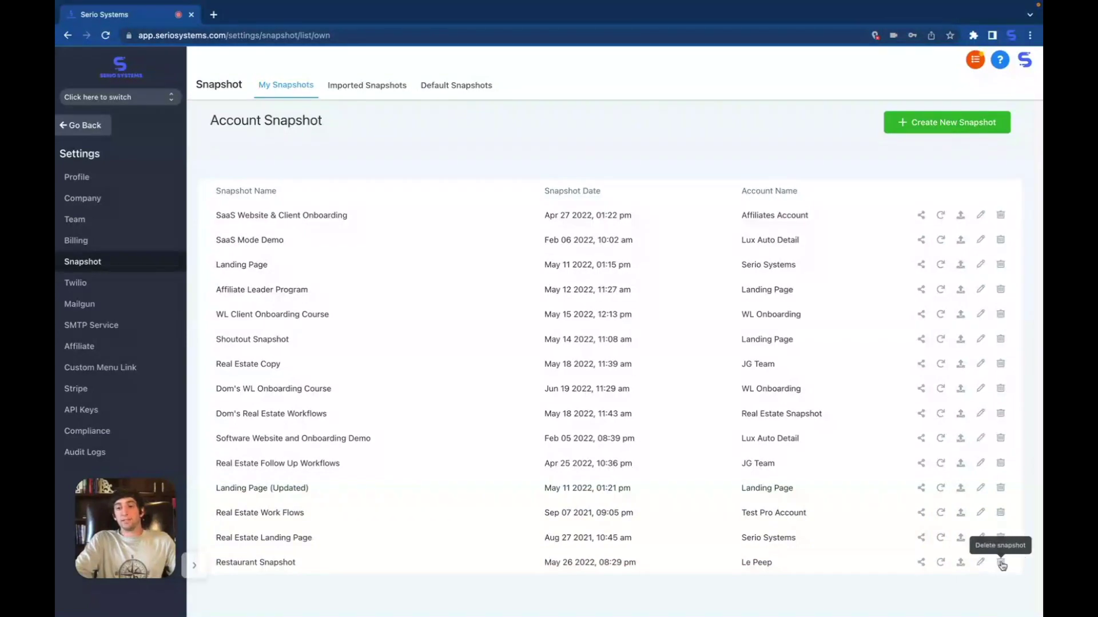
- View the available share types for the Restaurant Snapshot and close the sharing dialog
left_click(920, 562)
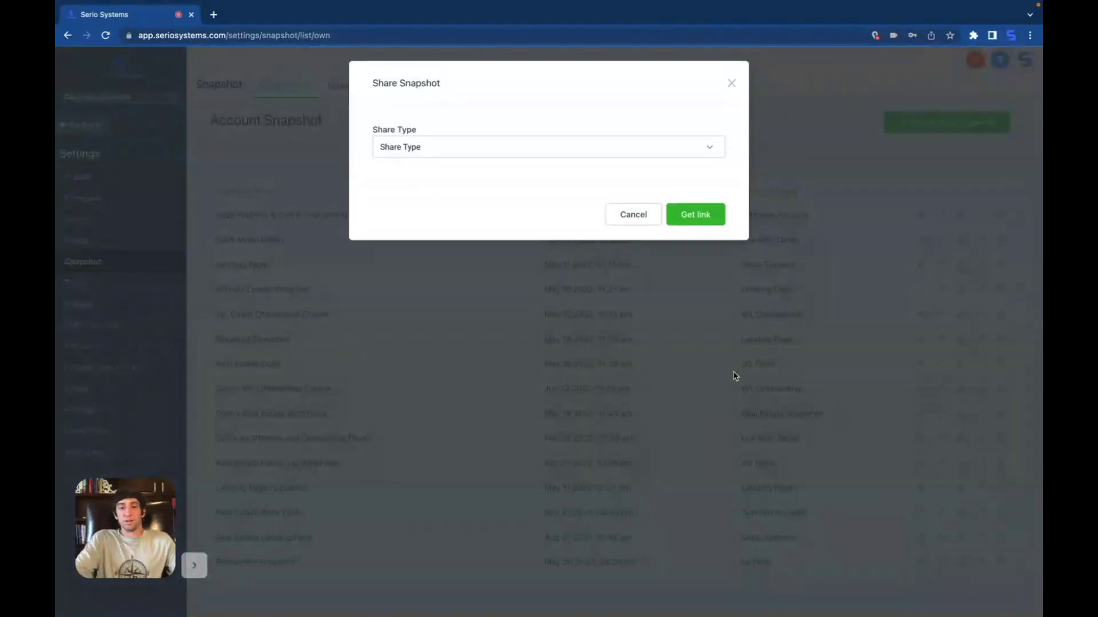
left_click(507, 150)
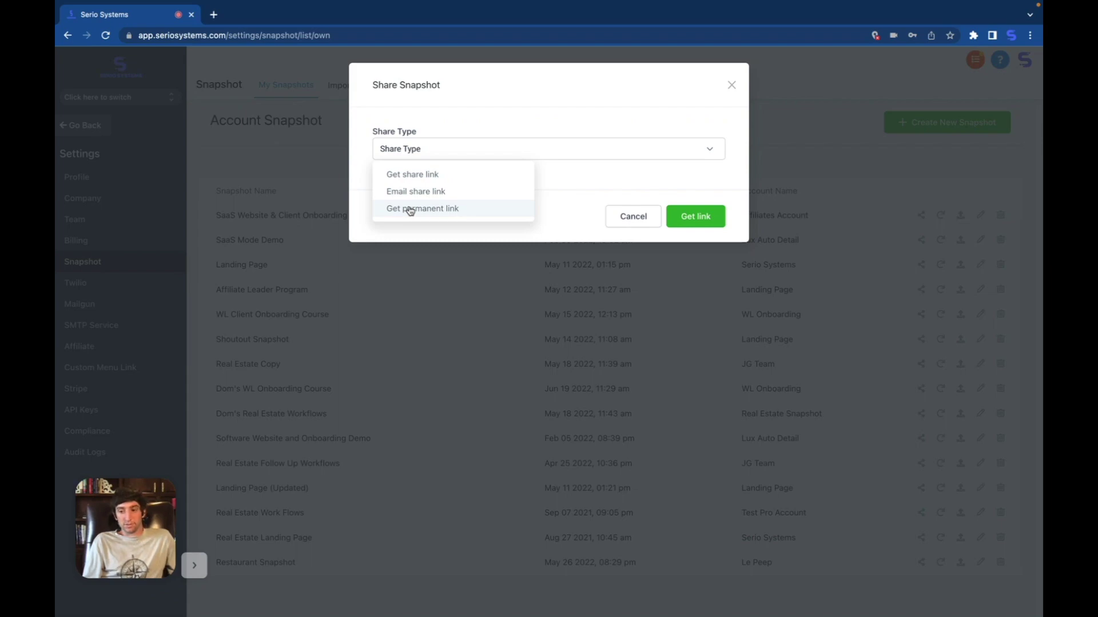
left_click(731, 86)
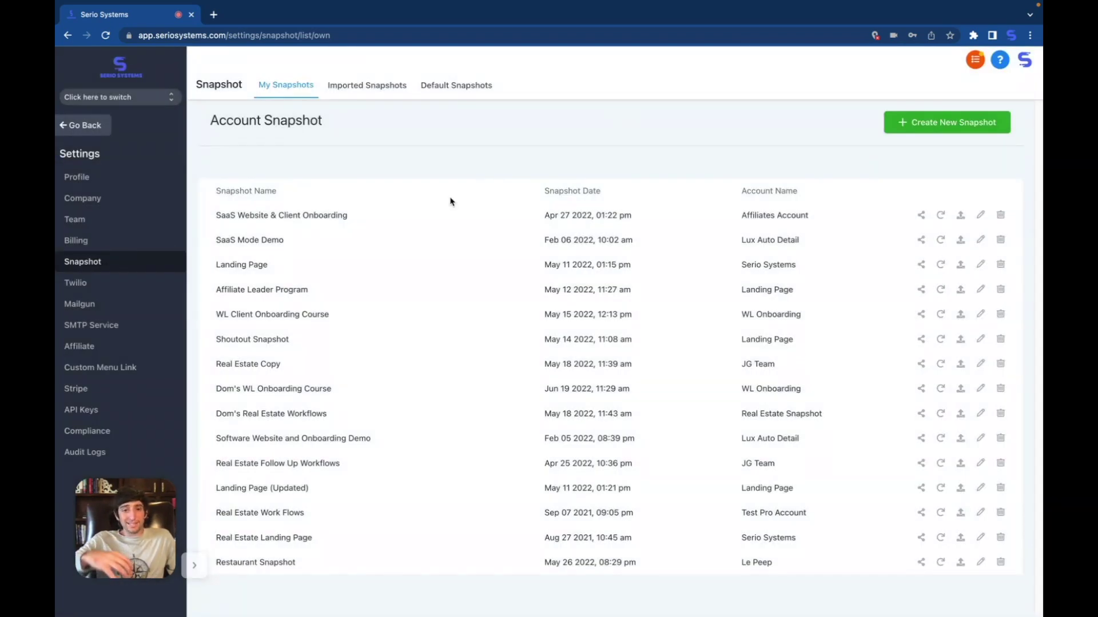
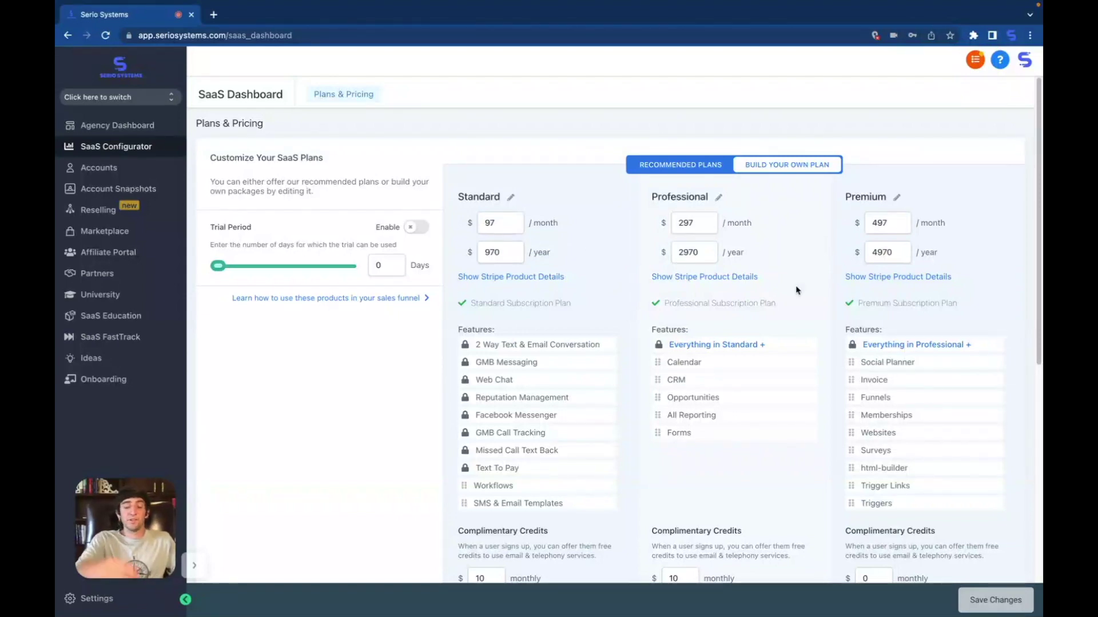
- View the snapshots that can be attached to the Standard SaaS plan, and close the selection without attaching one
scroll(610, 299, "down", 1)
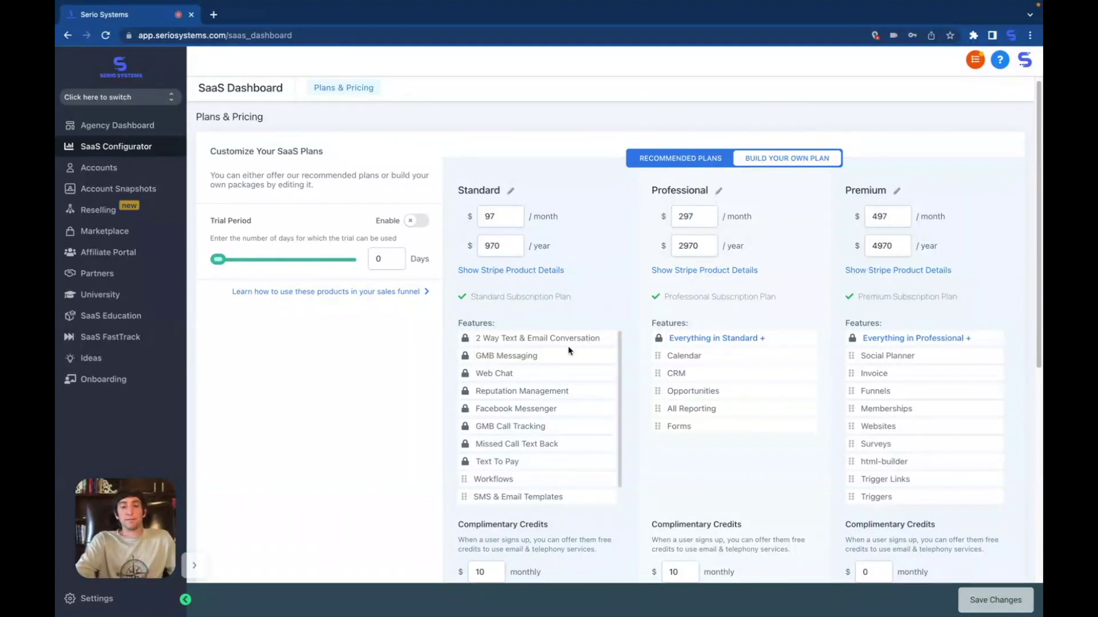
scroll(572, 355, "down", 1)
scroll(576, 260, "down", 2)
scroll(576, 258, "down", 3)
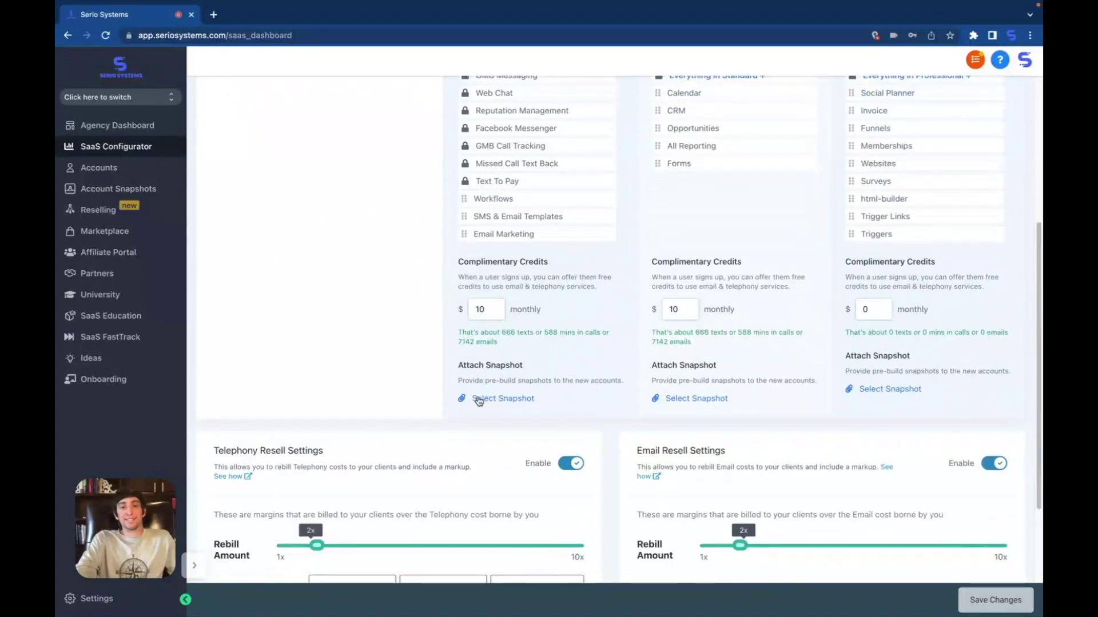
left_click(486, 399)
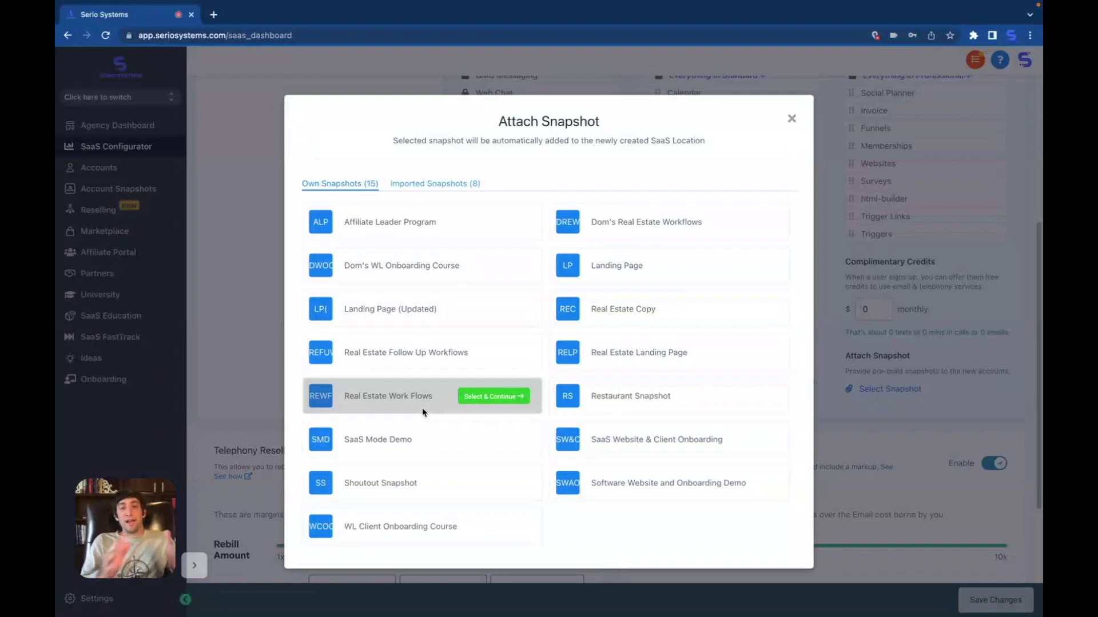
left_click(791, 119)
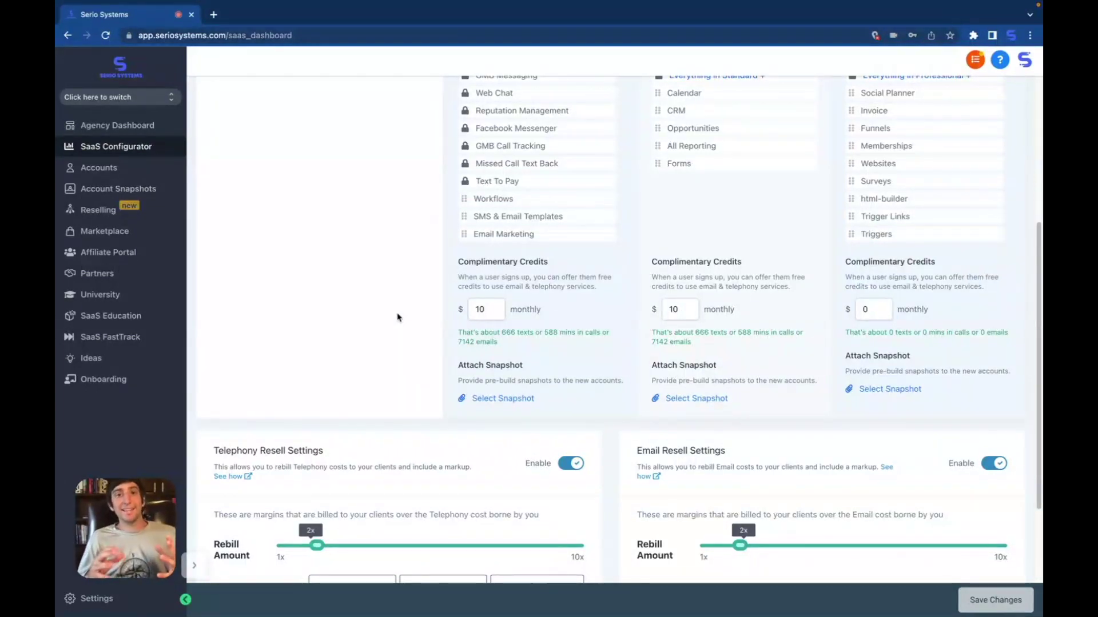
scroll(398, 318, "up", 5)
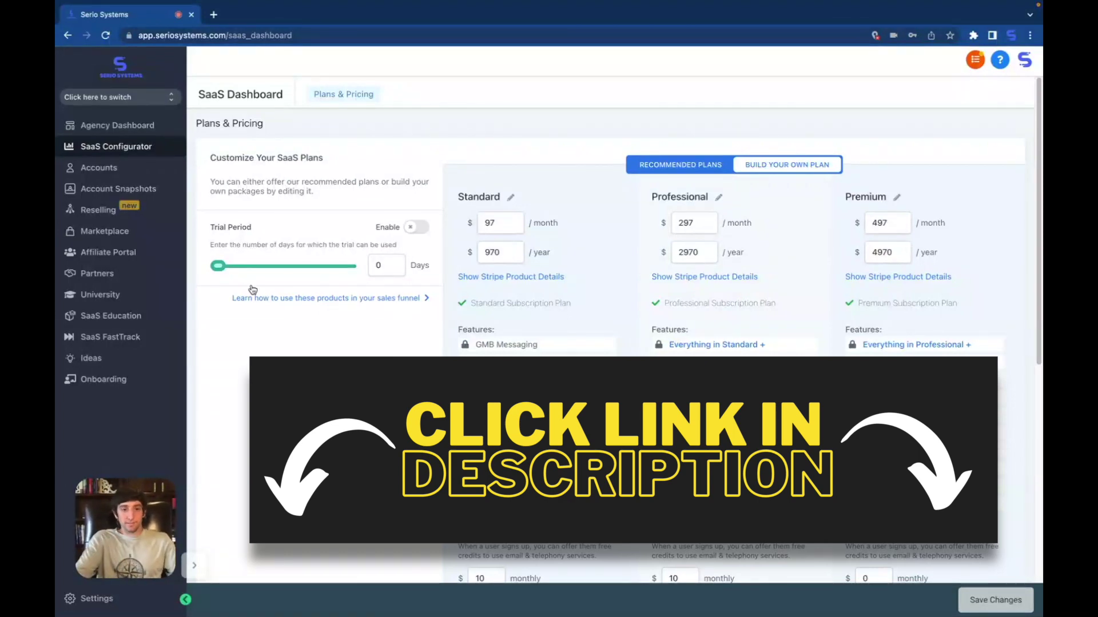
- Open the Onboarding course and look through its list of software lessons
left_click(108, 380)
left_click(451, 275)
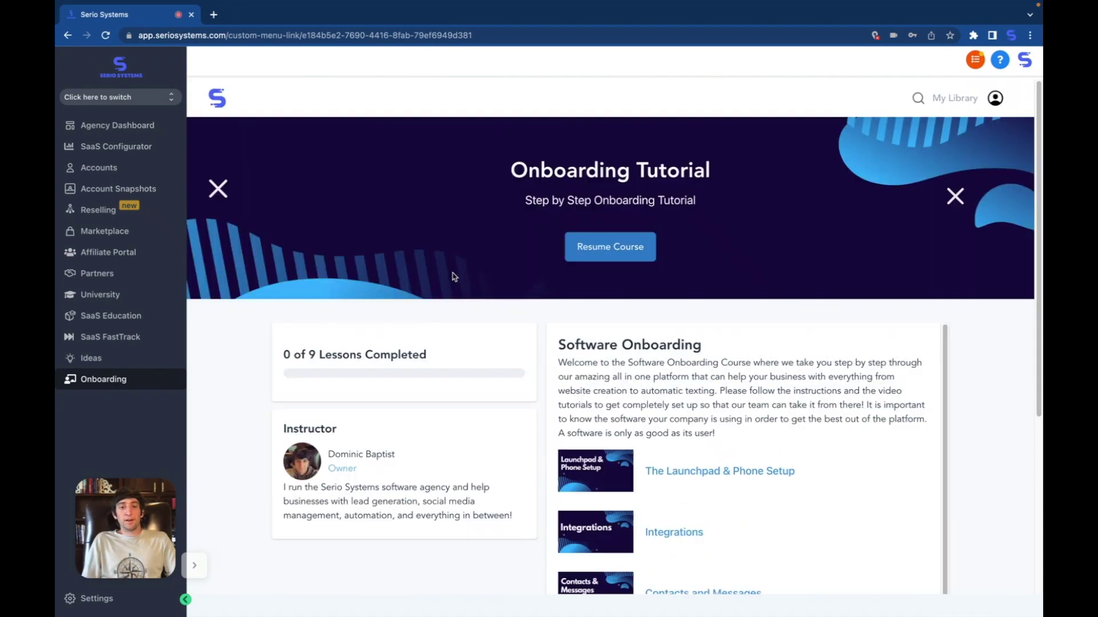
scroll(600, 436, "down", 10)
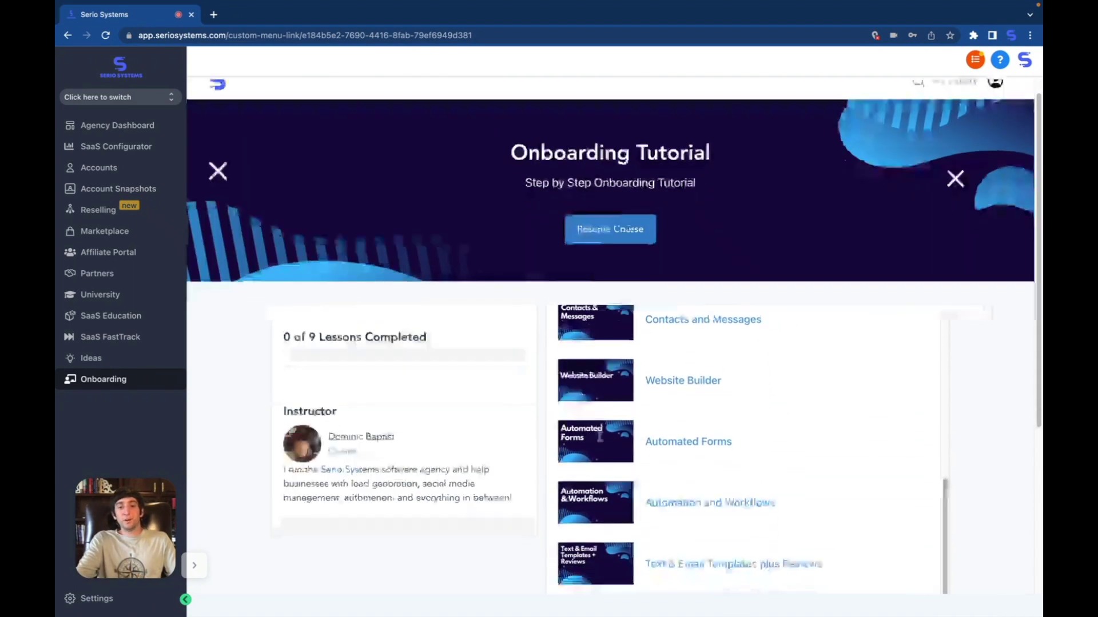
scroll(599, 437, "up", 10)
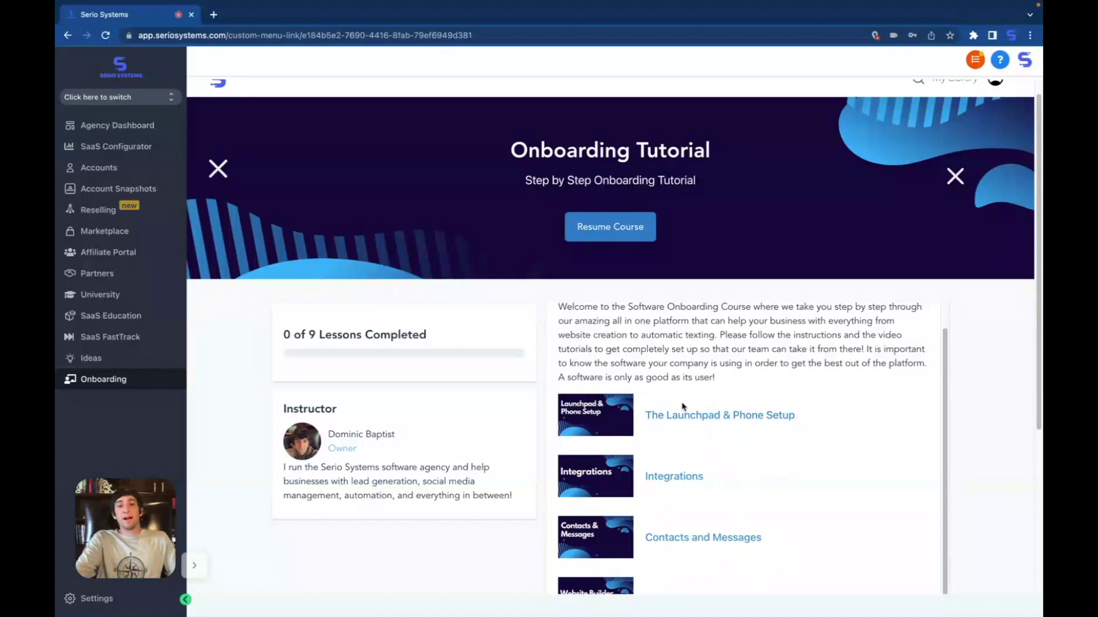
scroll(673, 441, "down", 1)
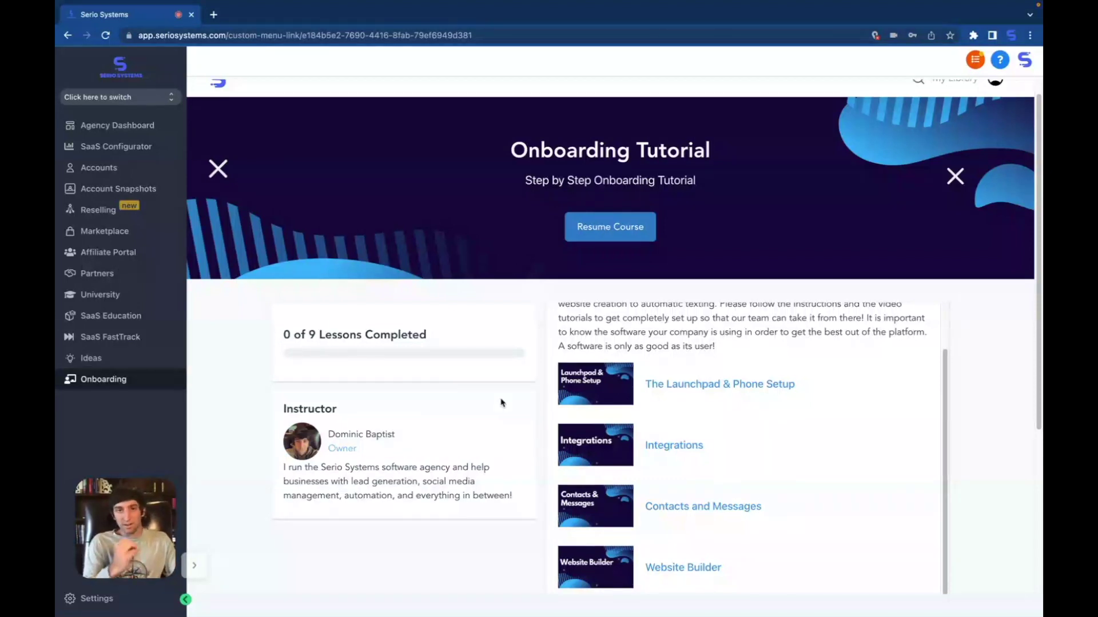
scroll(678, 407, "down", 1)
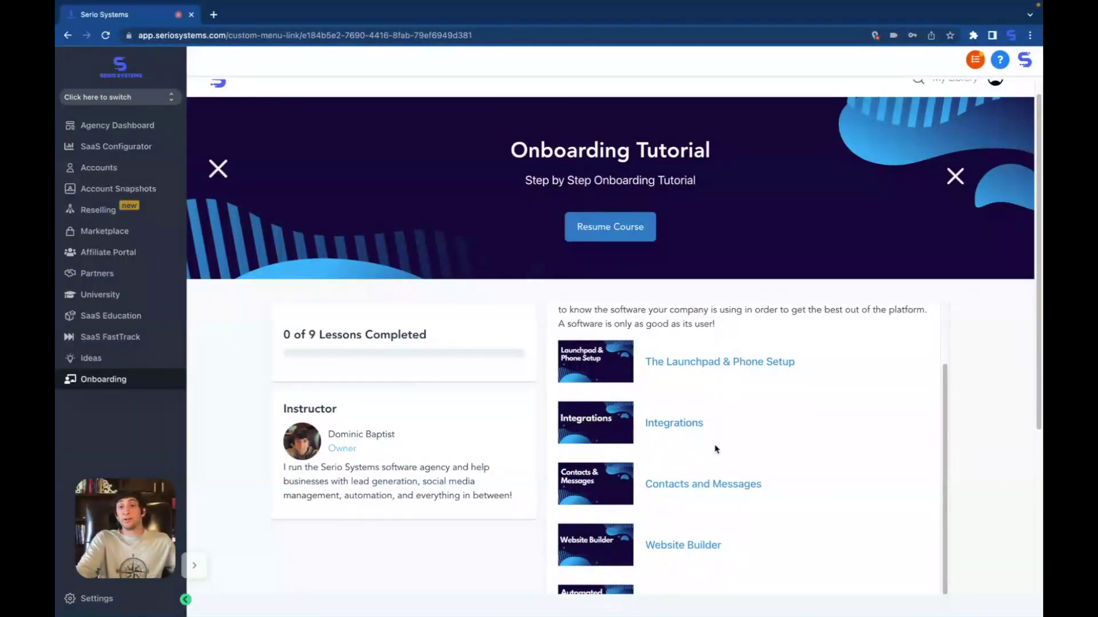
scroll(725, 394, "down", 1)
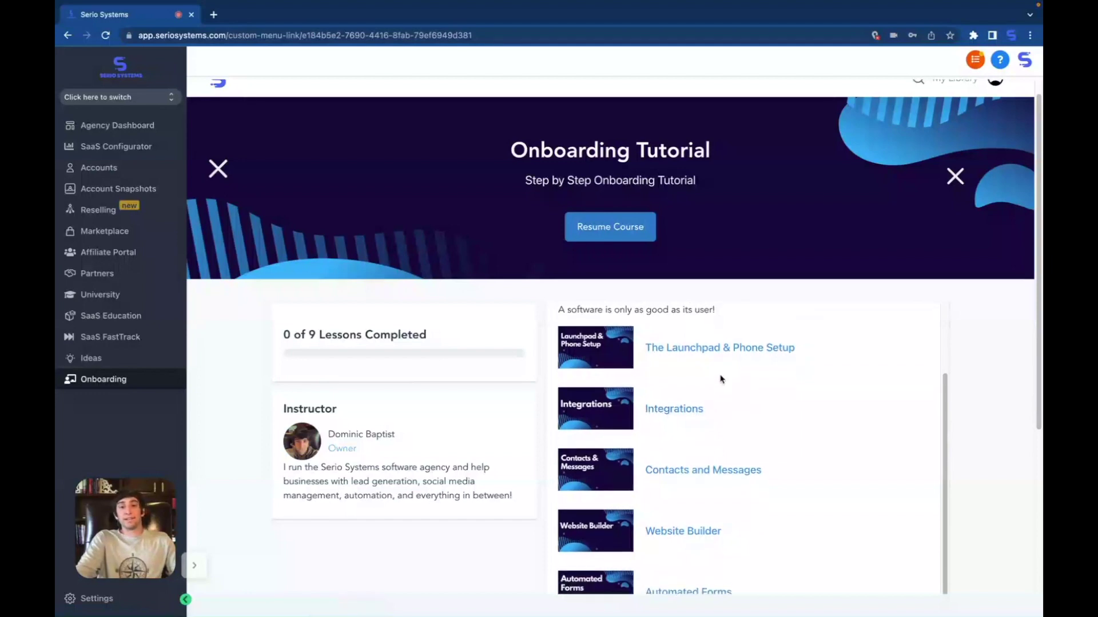
scroll(753, 386, "down", 2)
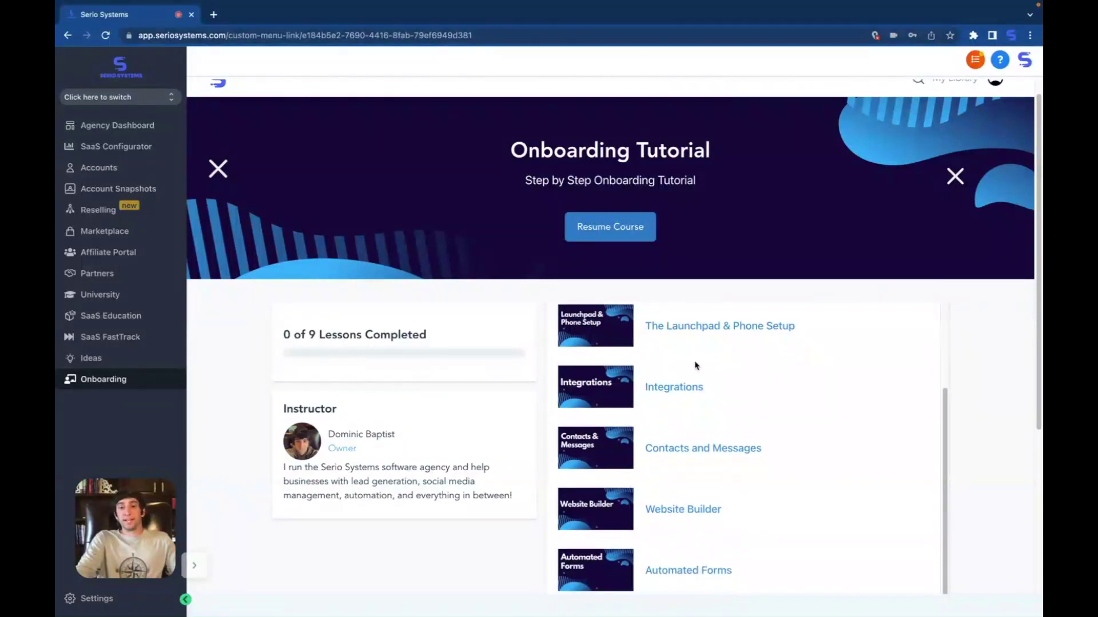
scroll(704, 443, "down", 3)
scroll(737, 442, "down", 5)
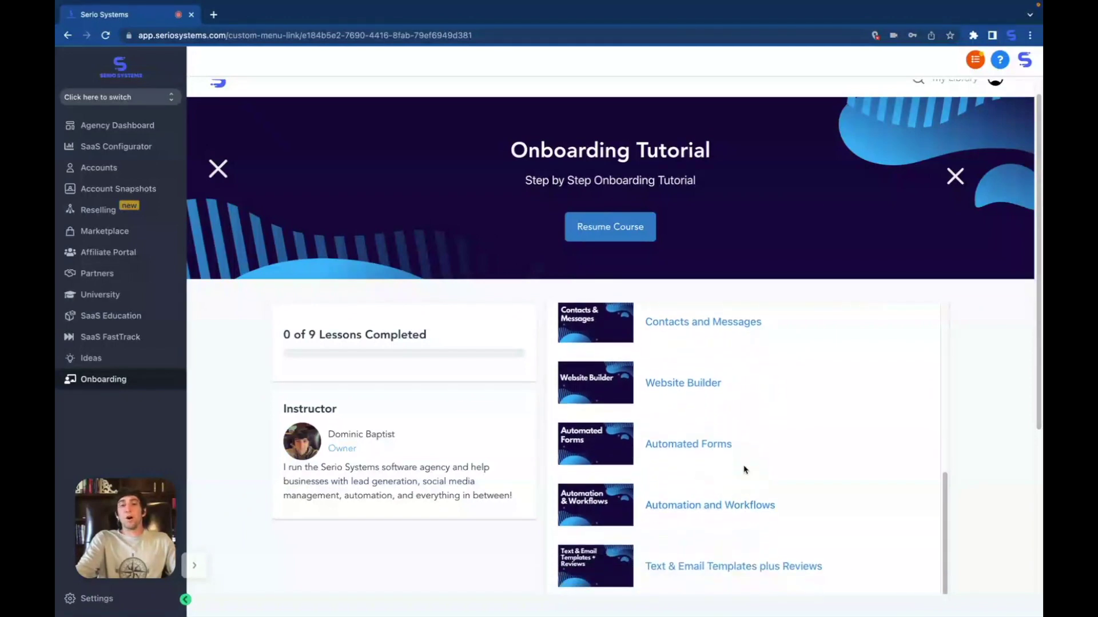